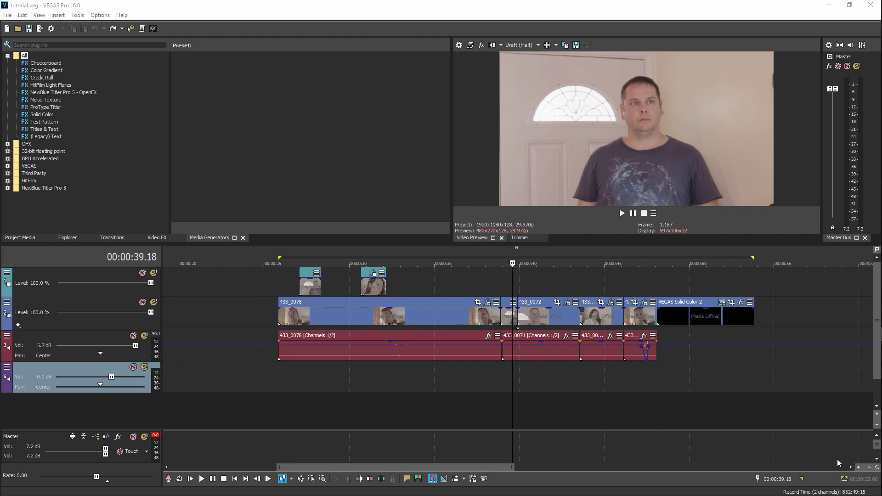
Play the scene from about 00:00:35 and examine the cut between clips 433_0071 and 433_0072.
left_click(441, 366)
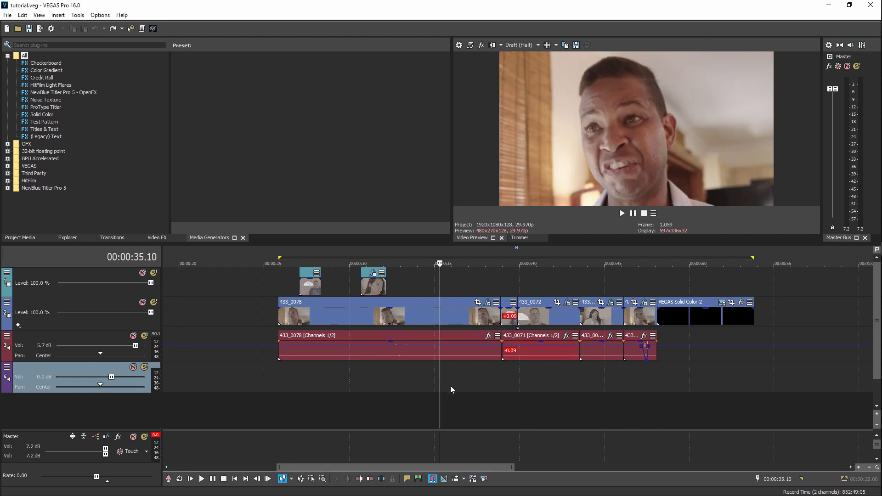
key("space")
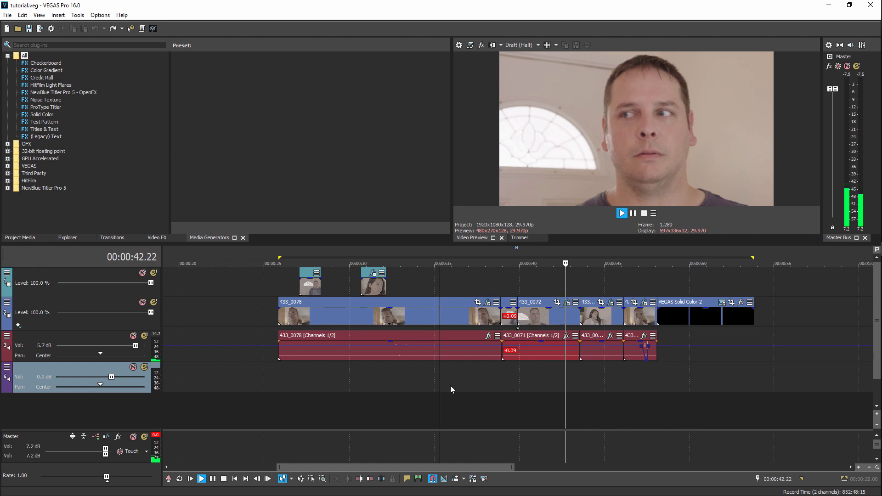
key("space")
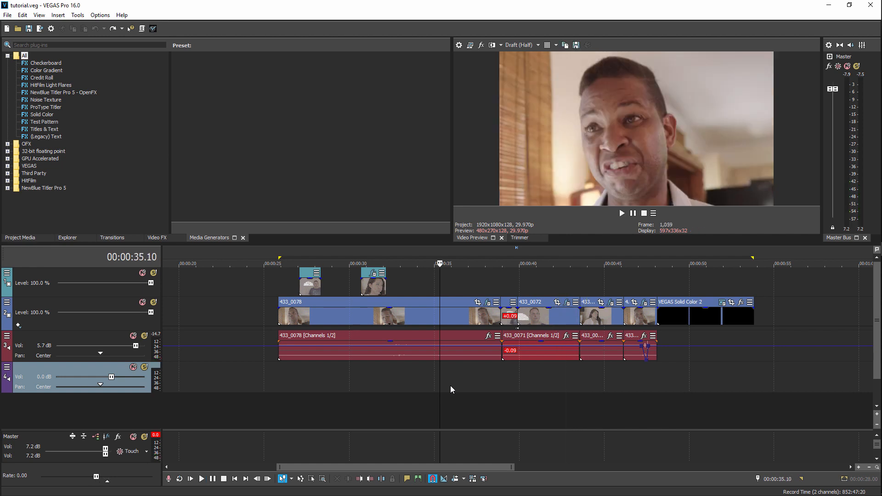
left_click(512, 375)
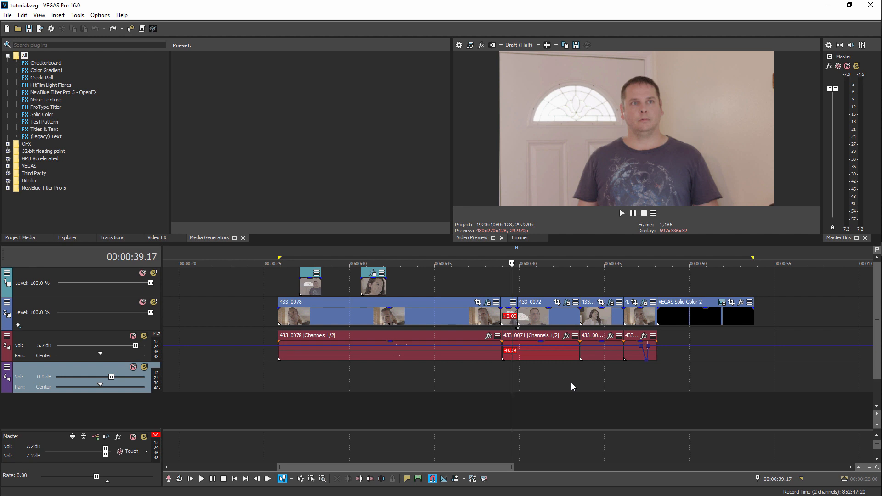
scroll(563, 382, "up", 3)
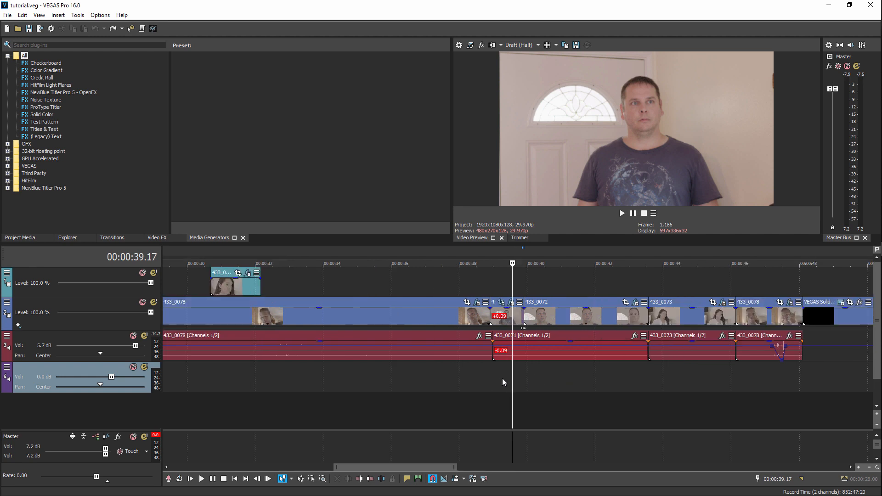
left_click(575, 370)
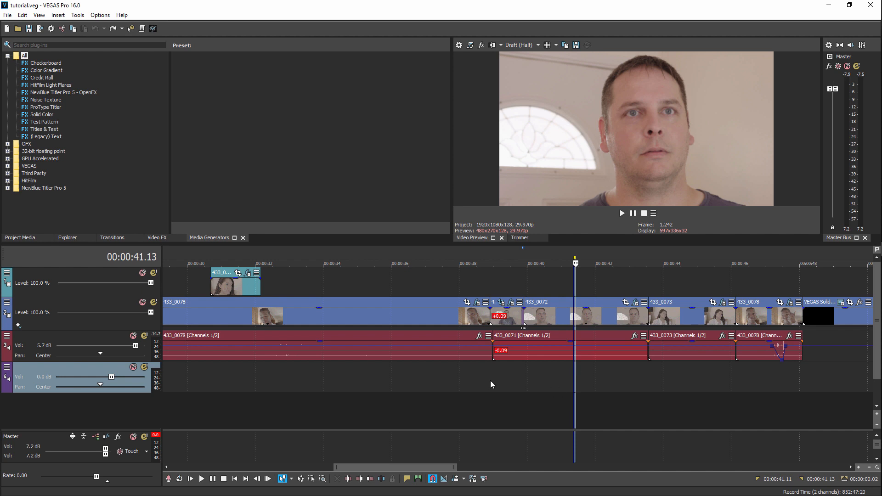
left_click(504, 373)
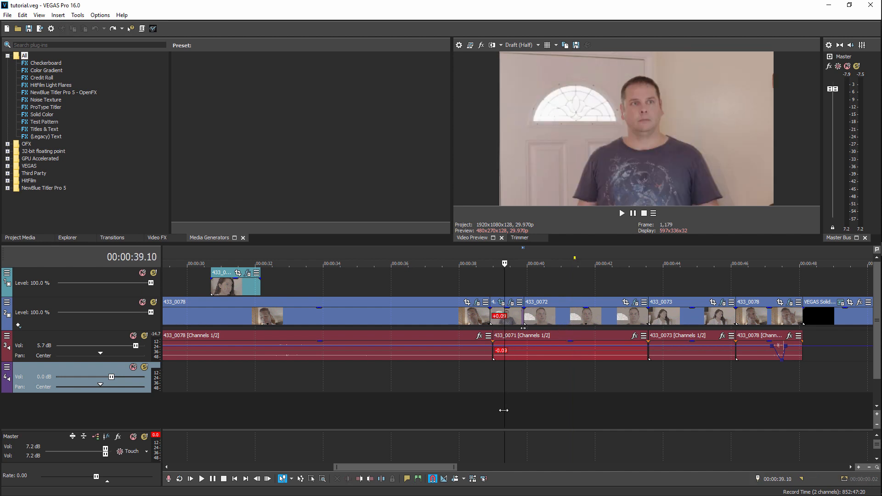
left_click(502, 382)
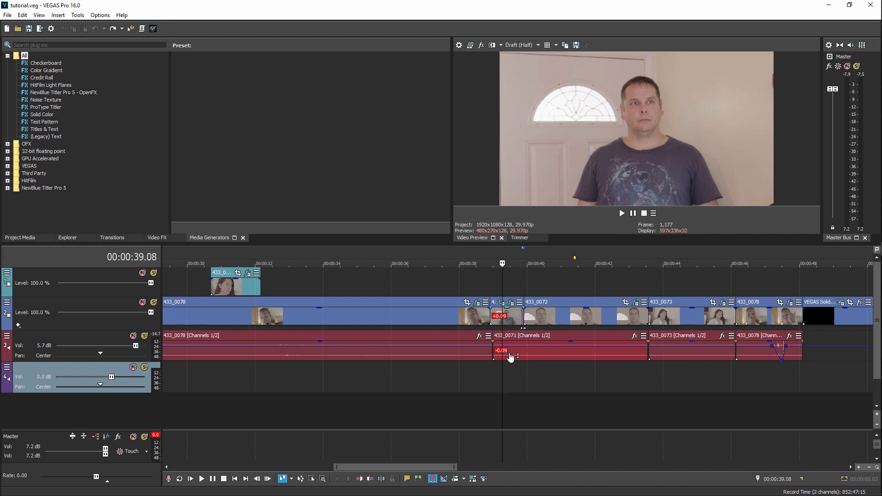
left_click(559, 376)
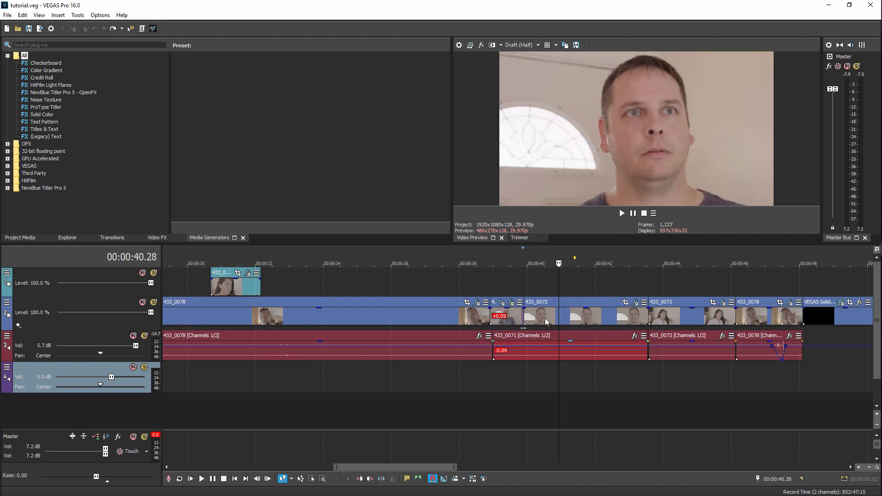
Move clip 433_0072 onto the track above so it overlaps the end of 433_0071, and lower its opacity to about half.
left_click(567, 305)
left_click_drag(567, 305, 561, 286)
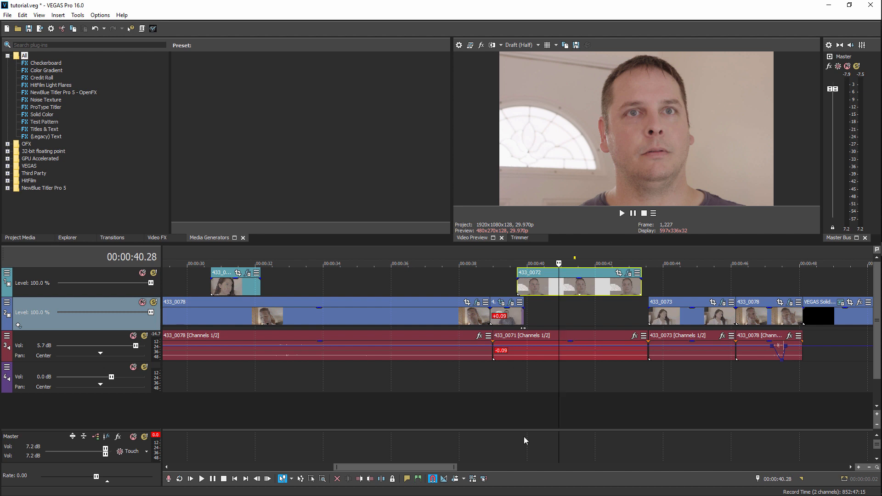
scroll(518, 381, "up", 2)
left_click(434, 379)
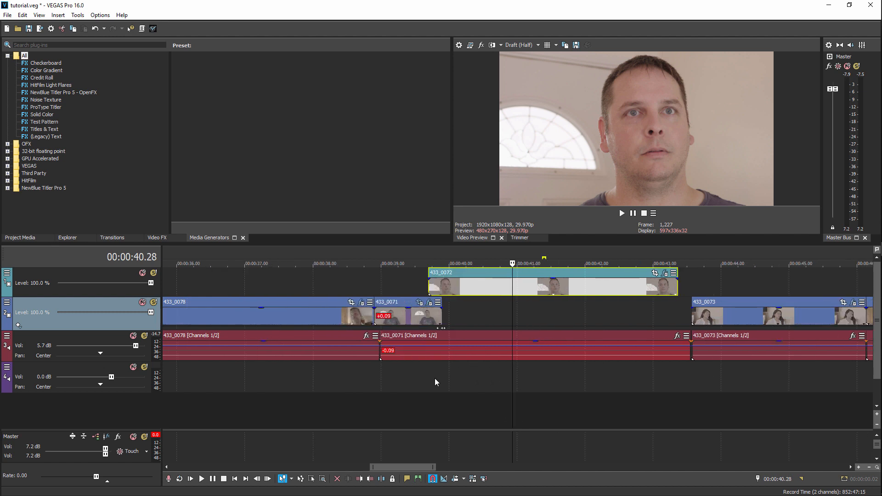
scroll(457, 389, "up", 3)
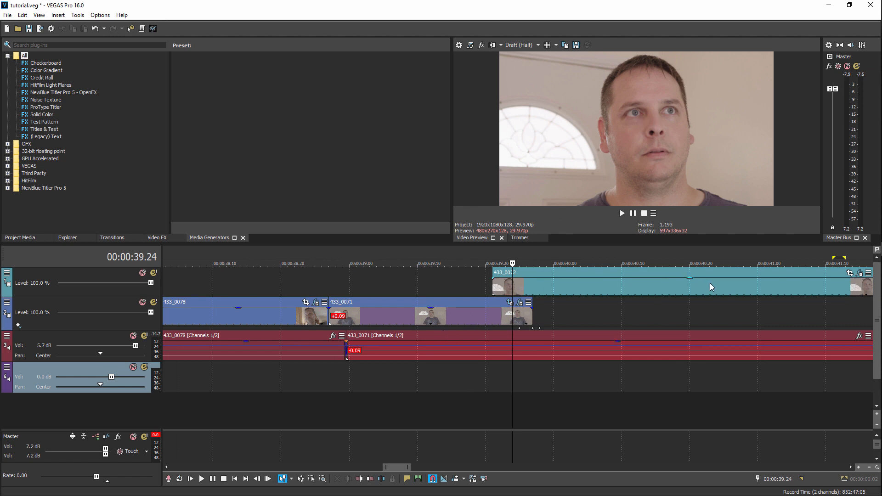
left_click_drag(690, 279, 690, 290)
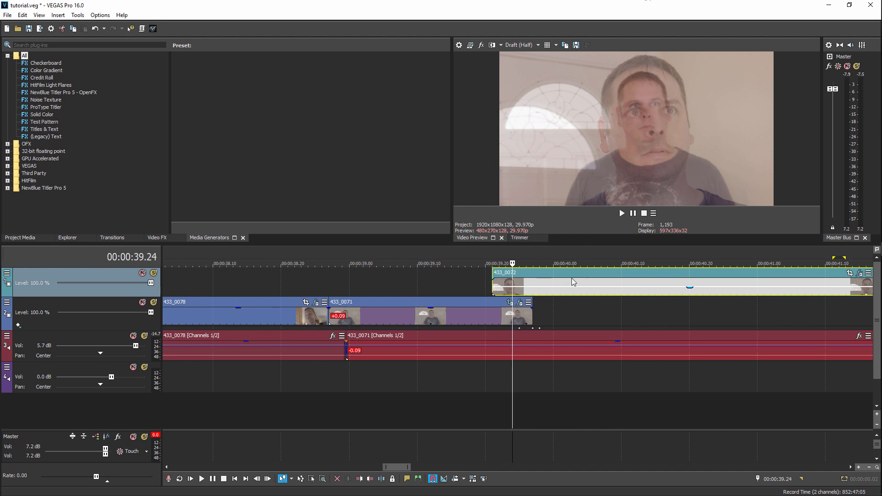
Open Pan/Crop for clip 433_0071 and delete its existing position keyframes at 00:00:00.25 and 00:00:01.00.
left_click(510, 303)
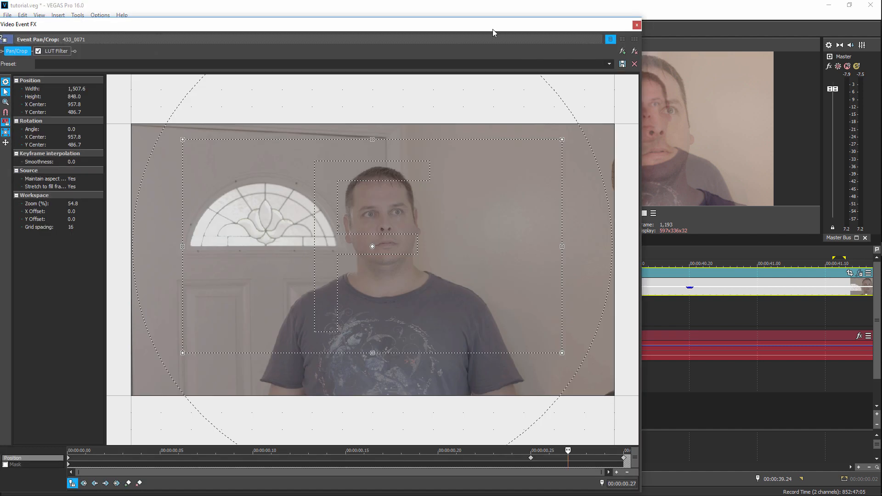
left_click_drag(493, 32, 490, 16)
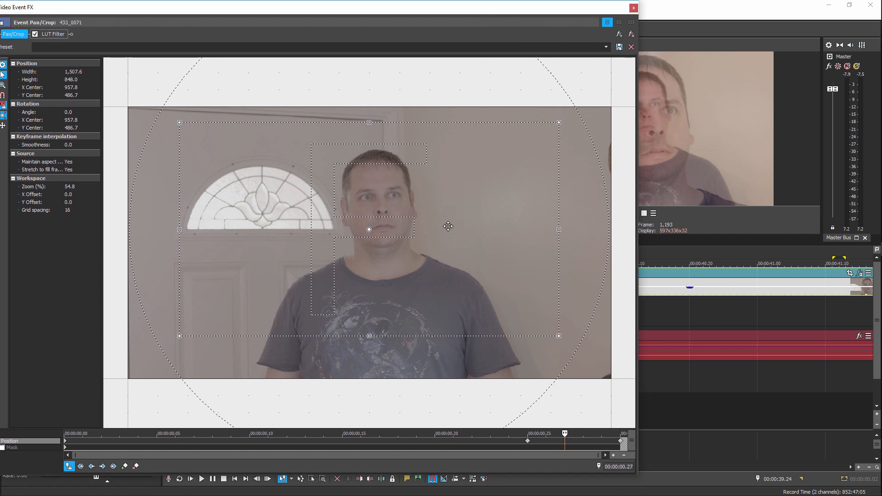
right_click(448, 226)
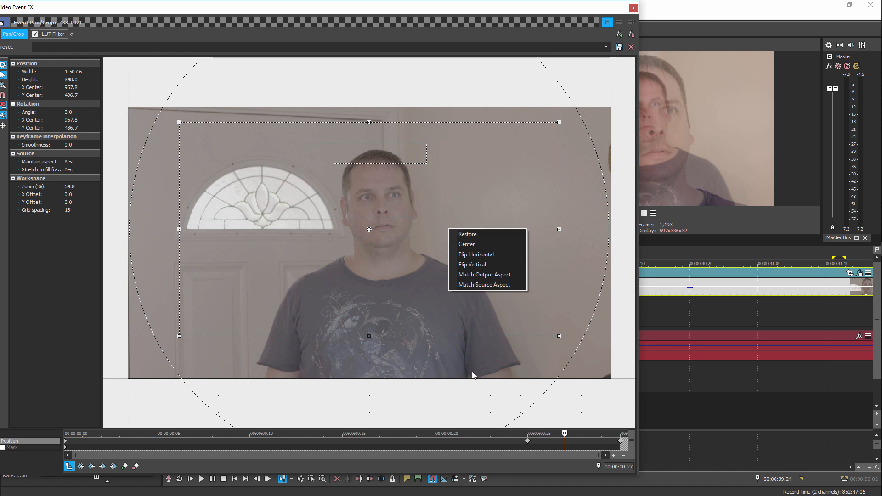
left_click(621, 441)
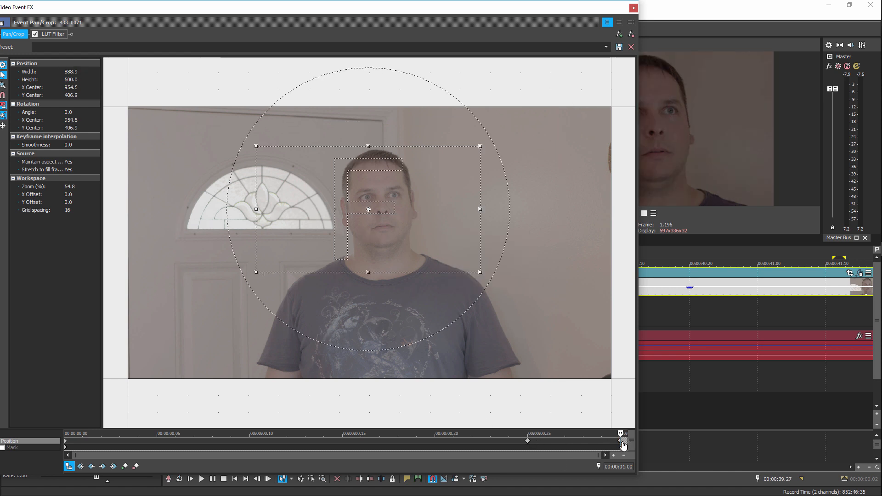
left_click(528, 441)
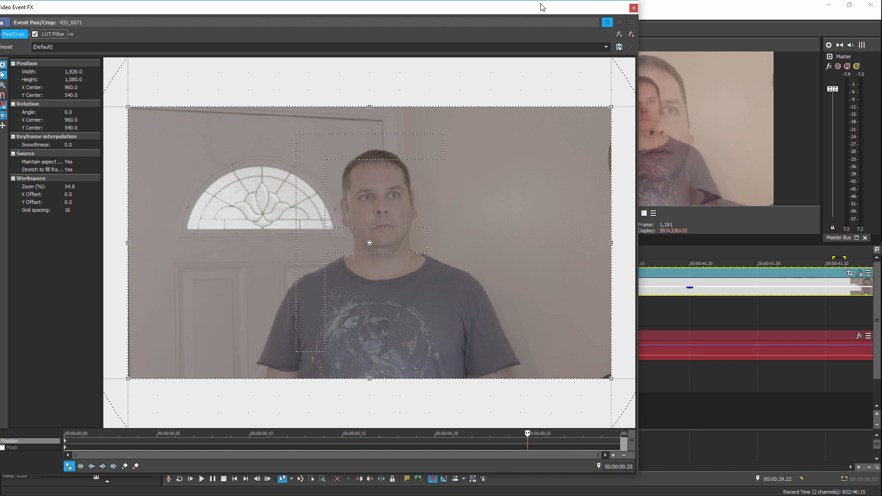
Add a position keyframe at 00:00:00.24, six frames before the end of clip 433_0071, keeping the full-frame crop.
left_click_drag(528, 10, 506, 10)
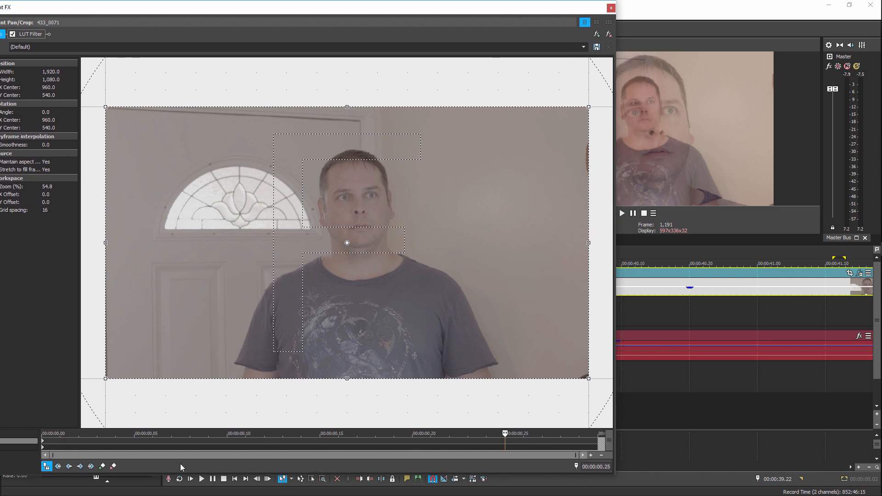
left_click(42, 443)
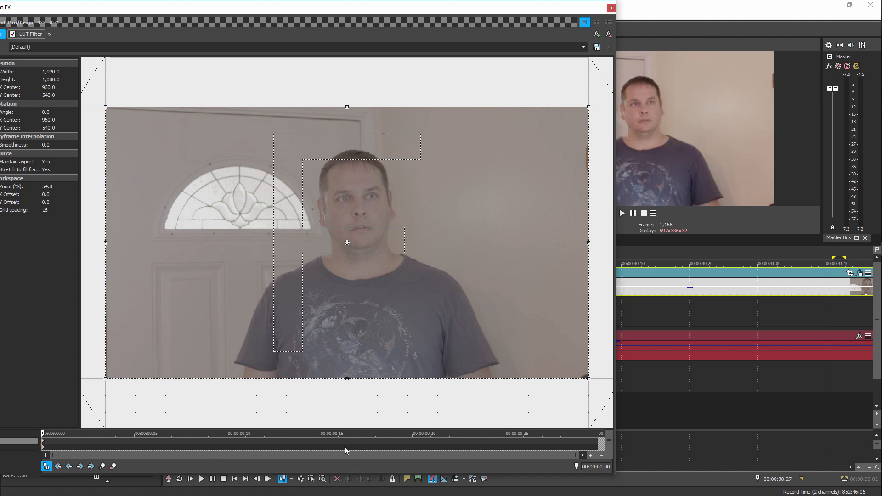
left_click(594, 442)
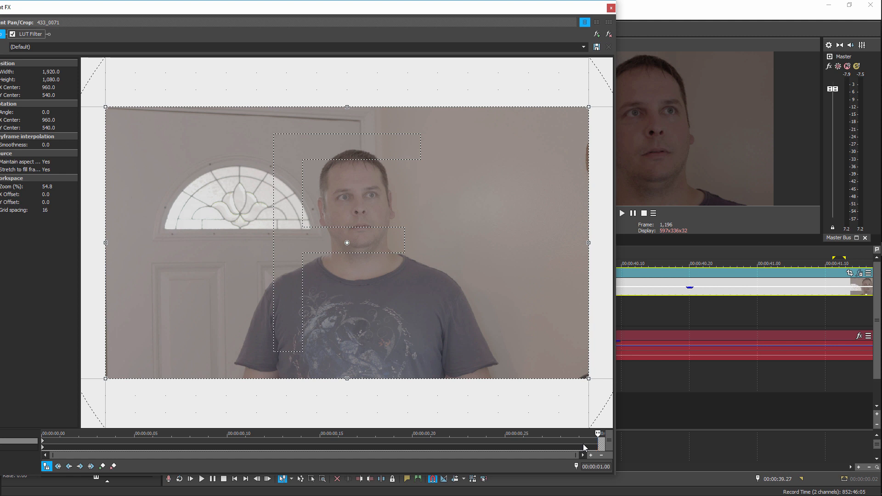
key("Left")
key("Left")
key("Left")
key("Left")
key("Left")
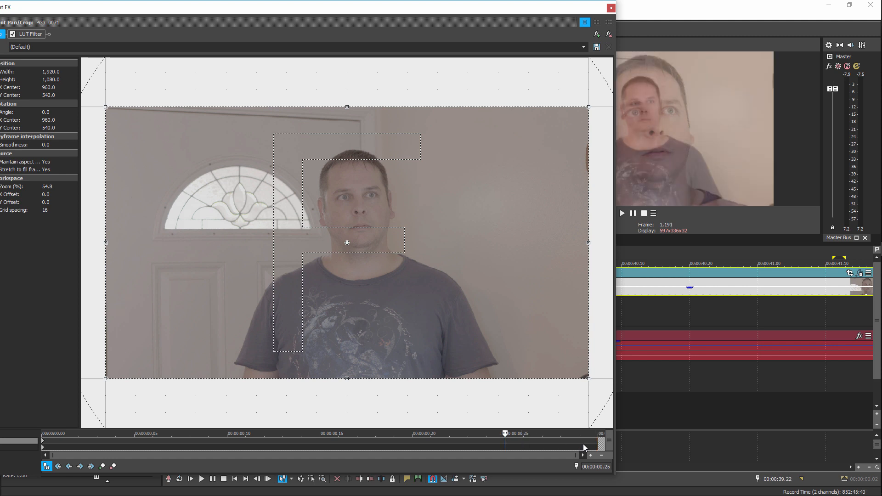
key("Left")
left_click(102, 466)
At 00:00:00.26, shrink the crop frame around the man's head to approximate the framing of the overlaid close-up.
left_click_drag(487, 433, 517, 433)
left_click_drag(457, 9, 302, 35)
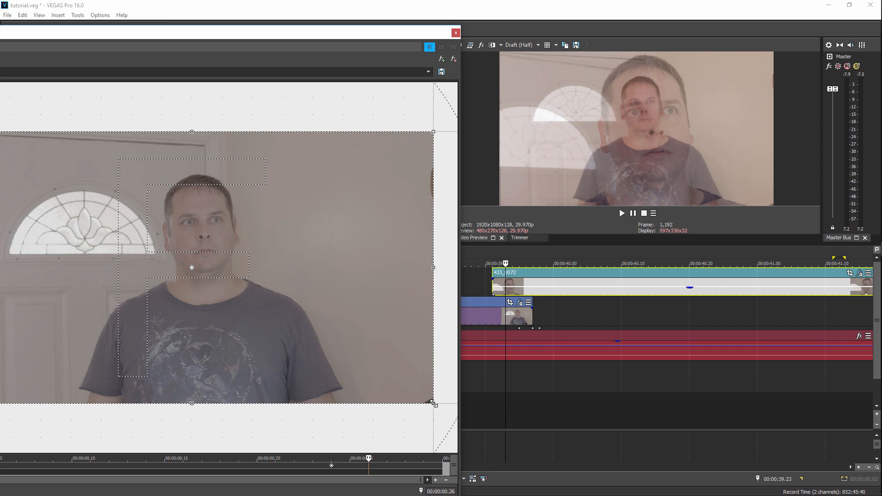
left_click_drag(434, 403, 364, 327)
left_click_drag(215, 273, 216, 237)
left_click_drag(300, 291, 296, 285)
left_click_drag(241, 253, 239, 250)
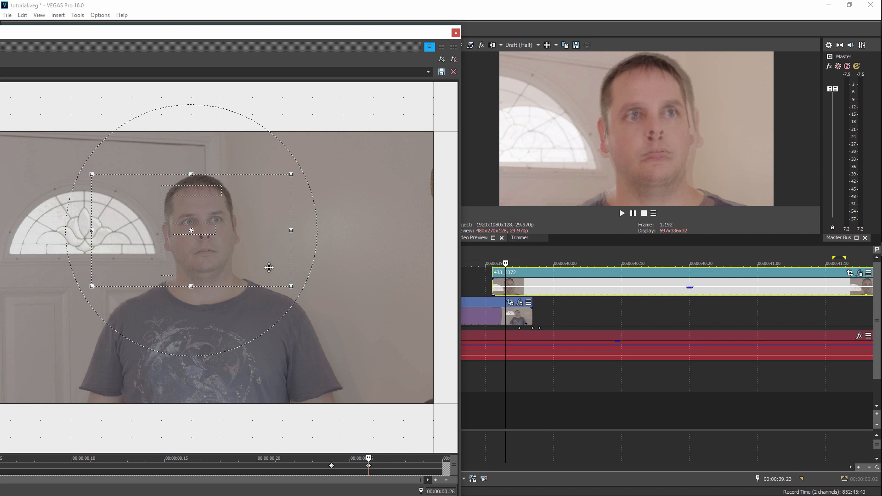
Slightly enlarge the crop frame and nudge it until the man's face and shoulders line up with the overlaid close-up.
key("Down")
key("Down")
key("Down")
key("Down")
key("Down")
key("Down")
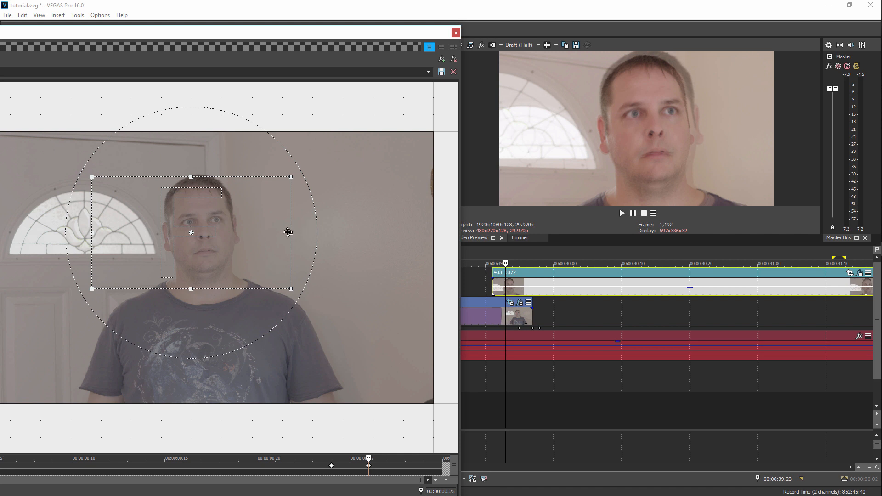
left_click_drag(292, 233, 301, 241)
key("Down")
key("Down")
key("Down")
key("Down")
key("Down")
key("Down")
key("Down")
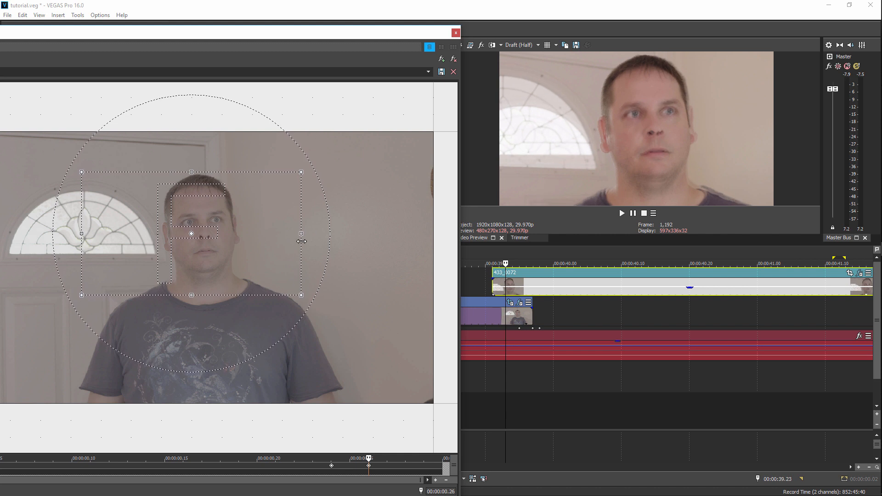
key("Left")
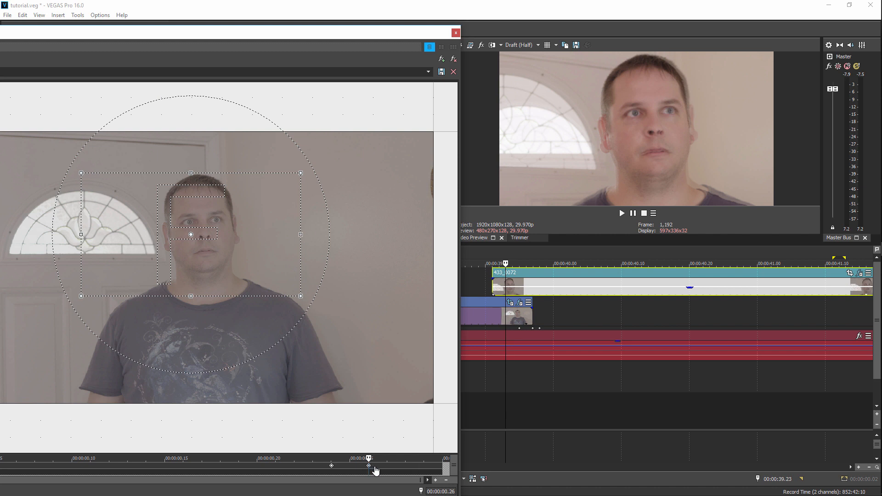
Move the zoomed-in keyframe to the clip's end at 00:00:01.00 and place the full-frame keyframe several frames before it.
left_click_drag(368, 467, 499, 474)
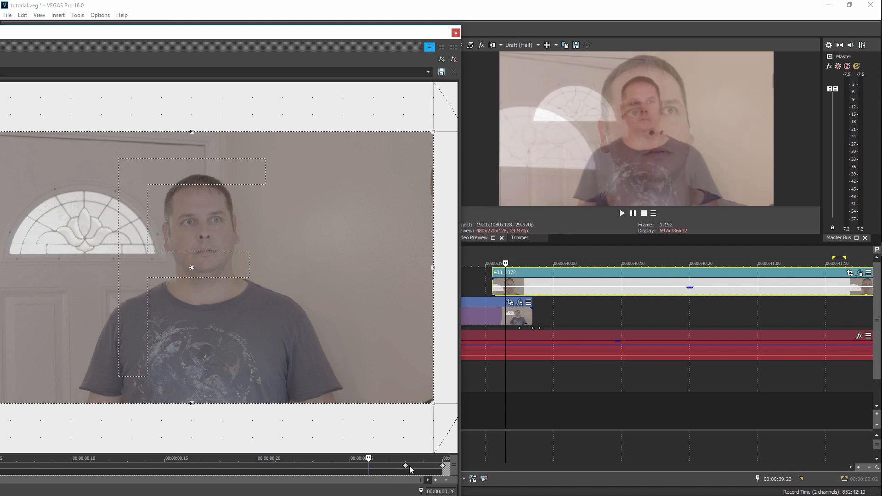
left_click(444, 468)
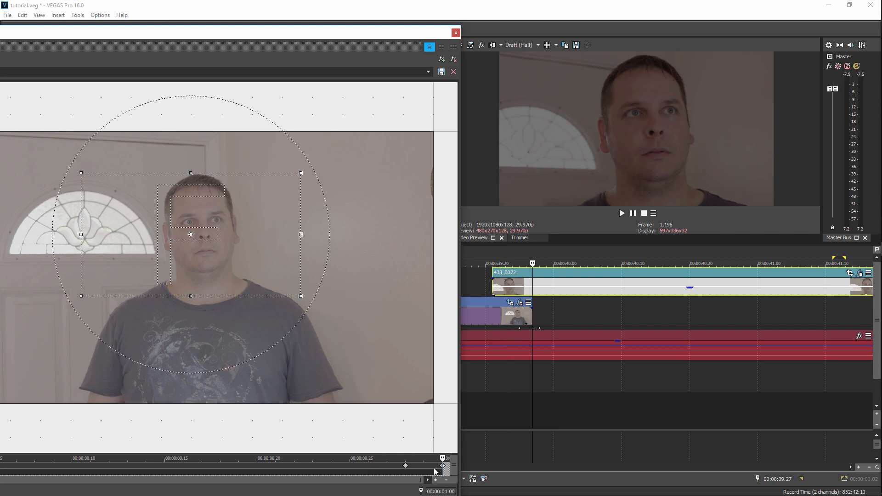
left_click_drag(407, 467, 340, 469)
Close the Pan/Crop editor and return clip 433_0072 at full opacity to the lower track, directly after 433_0071.
left_click(455, 35)
left_click_drag(691, 287, 717, 312)
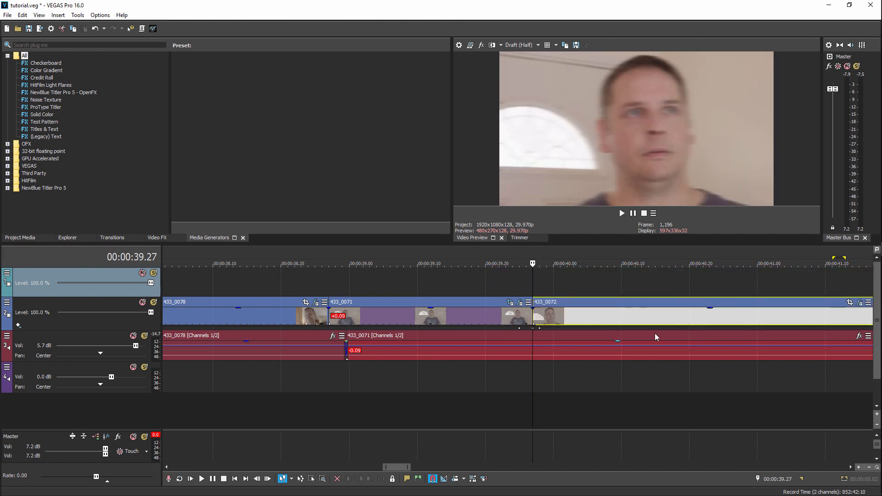
Play the sequence from 00:00:37.28 to review the quick zoom from 433_0071 into 433_0072.
left_click(495, 379)
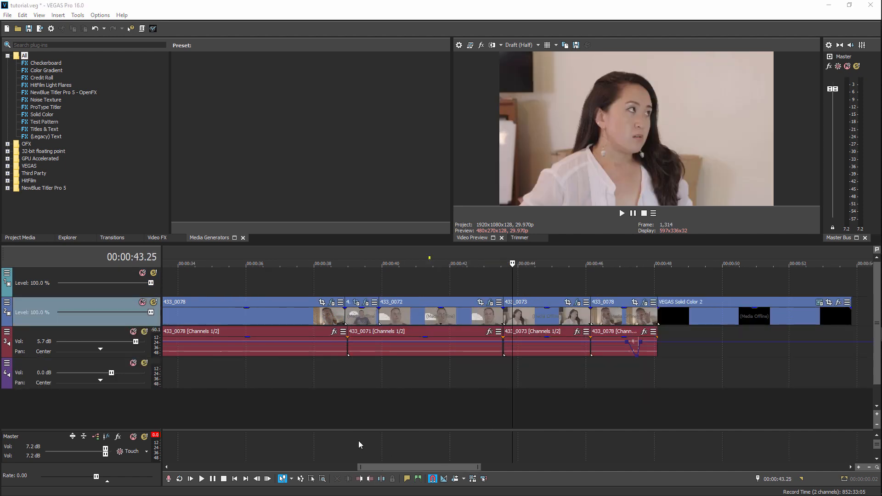
left_click(313, 376)
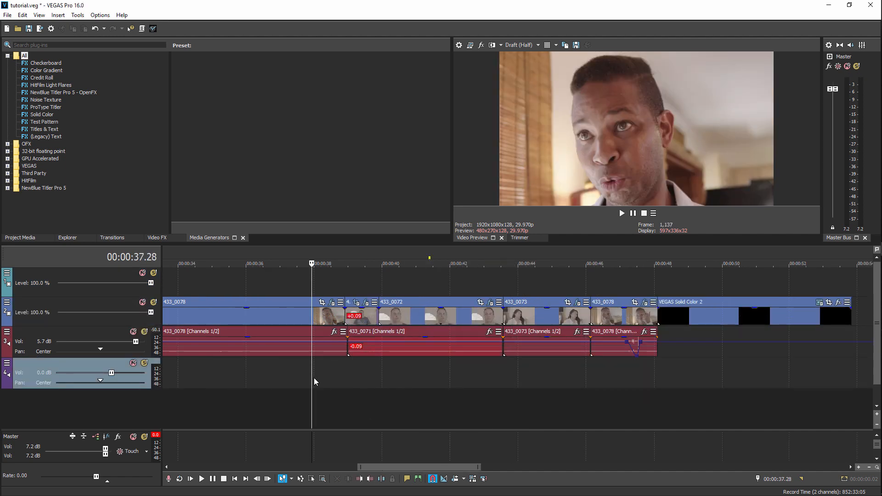
key("space")
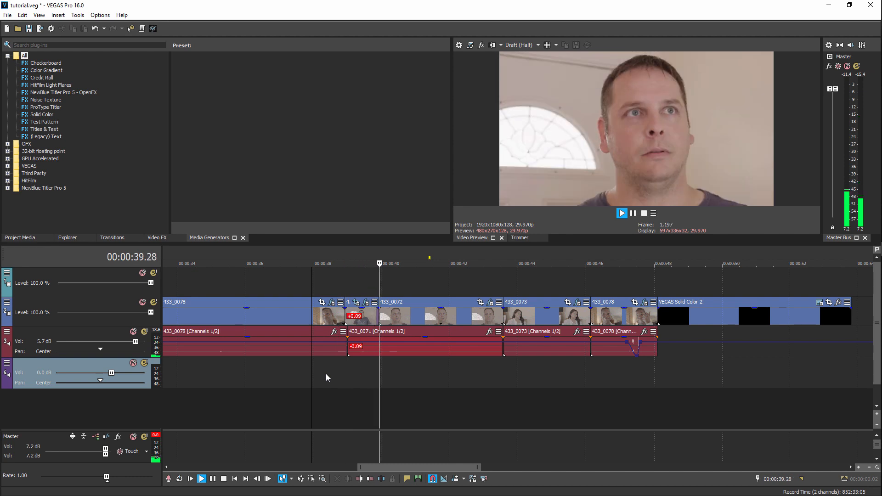
key("space")
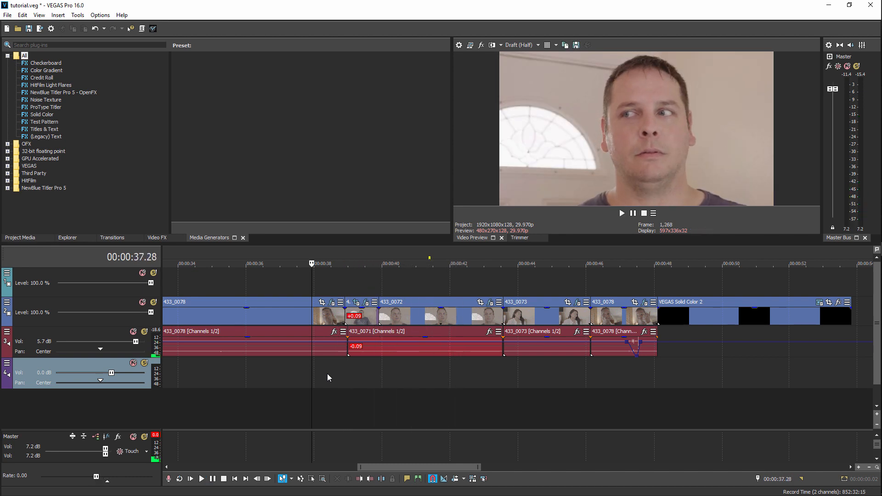
key("Up")
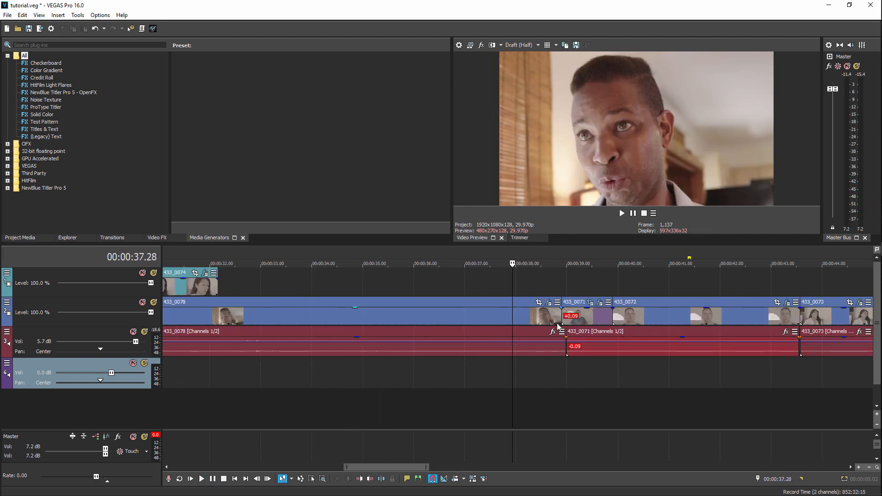
Add the VEGAS Gaussian Blur effect to video track 2 as a track effect.
left_click(6, 304)
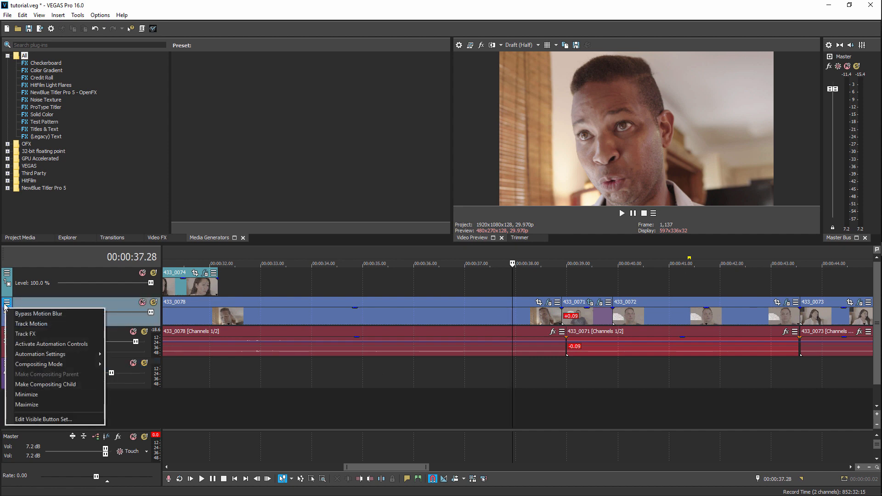
left_click(24, 333)
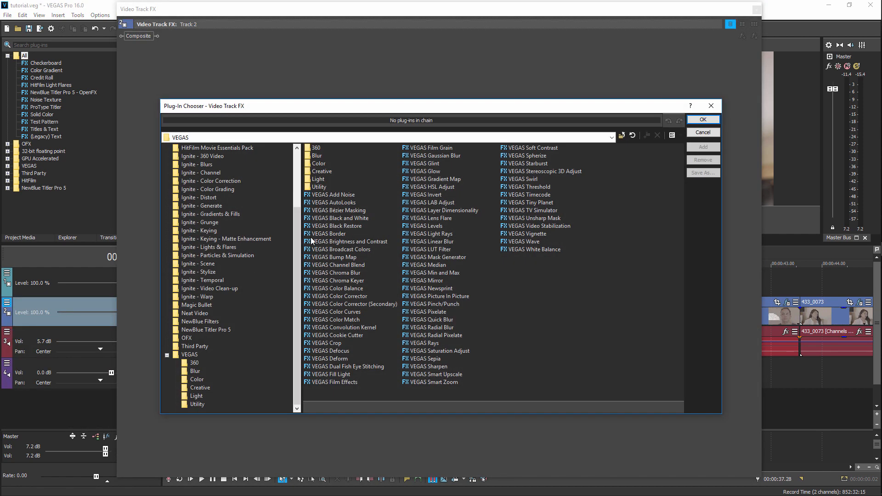
left_click(438, 157)
left_click(704, 147)
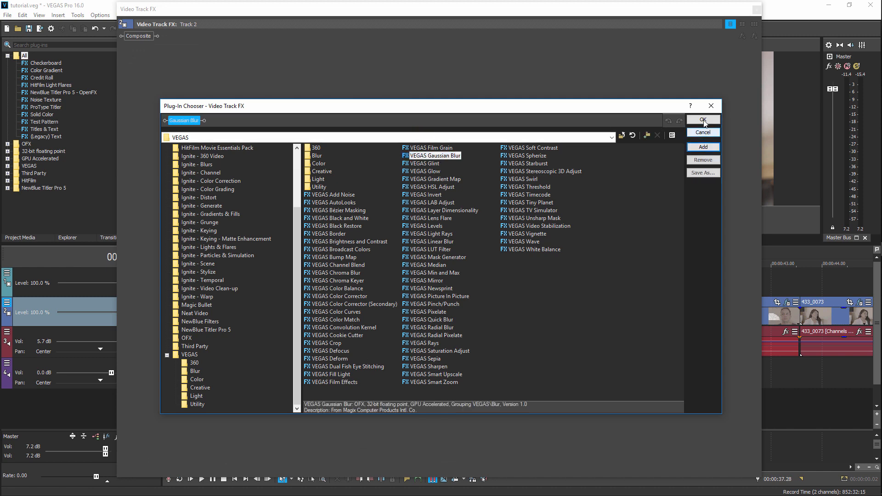
left_click(704, 119)
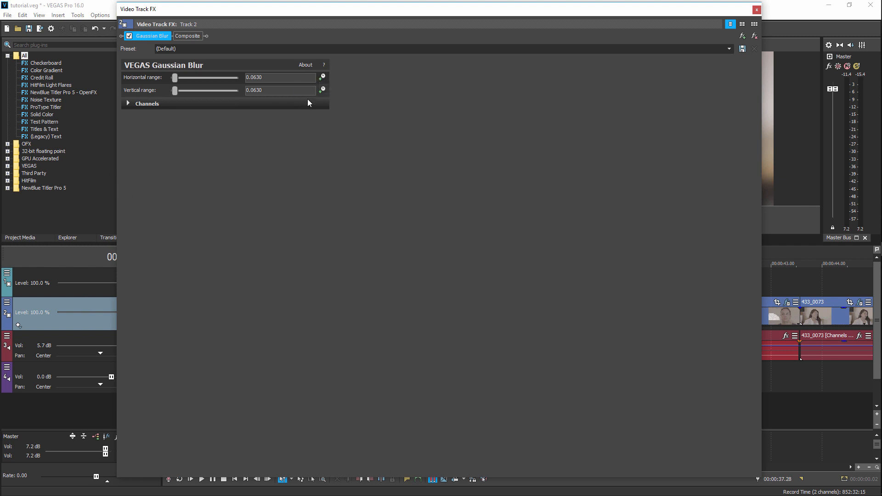
Enable keyframing for the blur's horizontal range and set both horizontal and vertical range to 0 at 00:00:00.00.
left_click(323, 77)
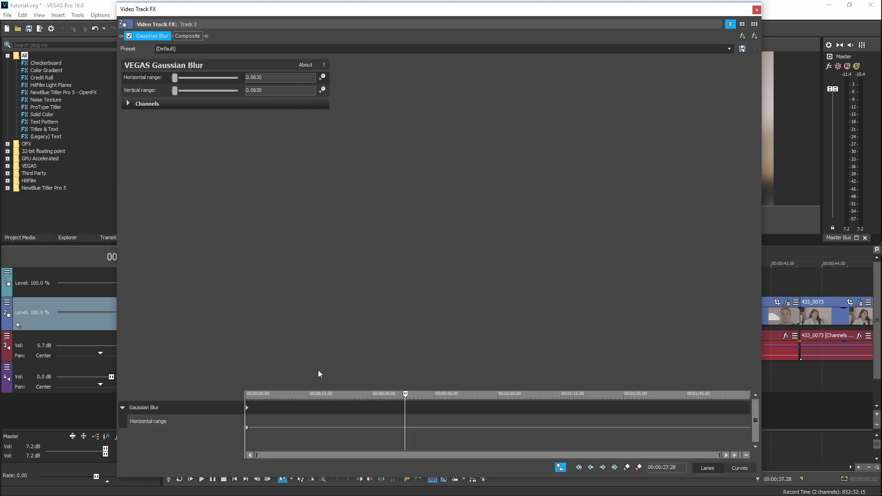
left_click(248, 410)
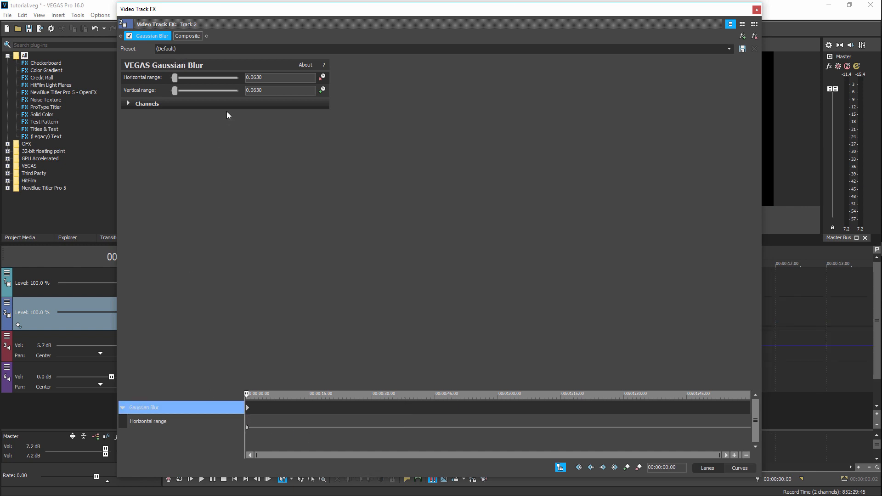
left_click_drag(175, 77, 276, 454)
Keyframe the horizontal blur range at about 0.0612 at 00:00:08.09 and back to 0 at 00:00:15.29.
left_click(281, 412)
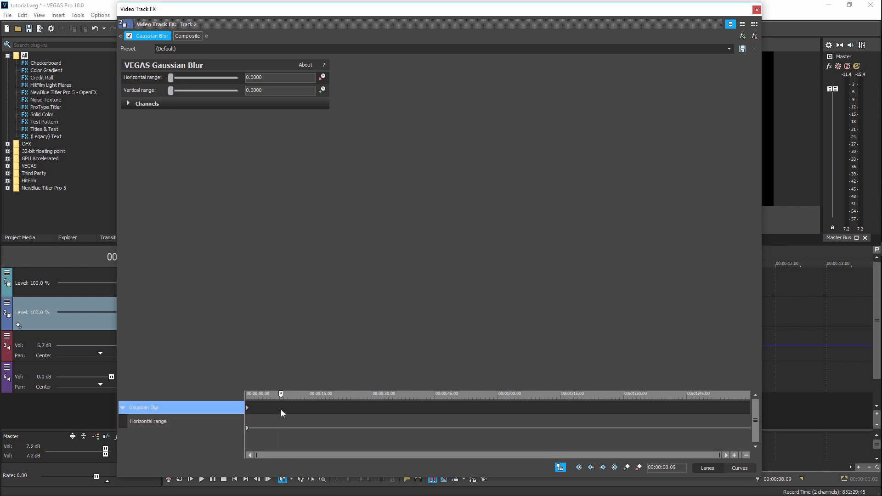
left_click(627, 468)
left_click_drag(172, 82, 177, 83)
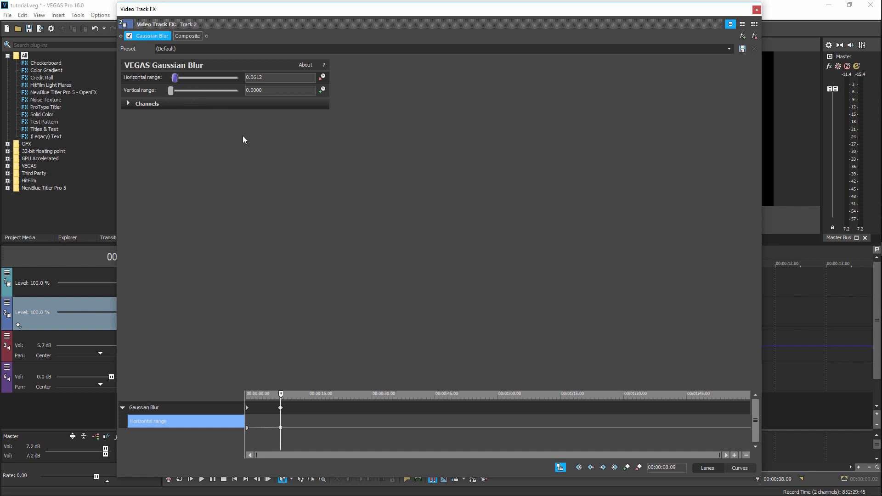
left_click(313, 421)
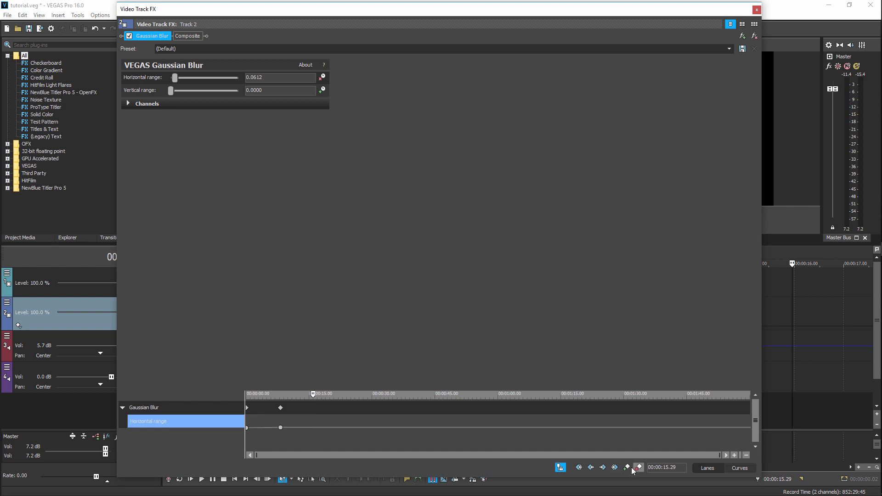
left_click_drag(175, 78, 77, 53)
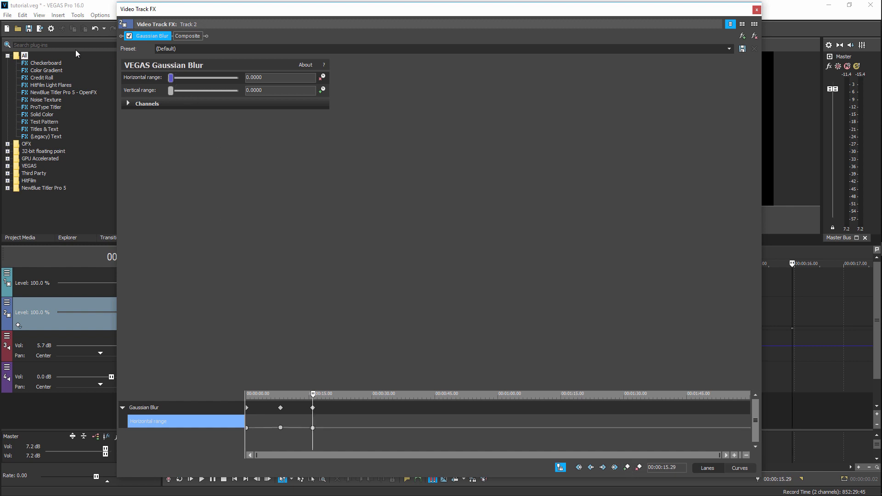
Check the horizontal range at each of the three blur keyframes and close the track effects window.
left_click(247, 409)
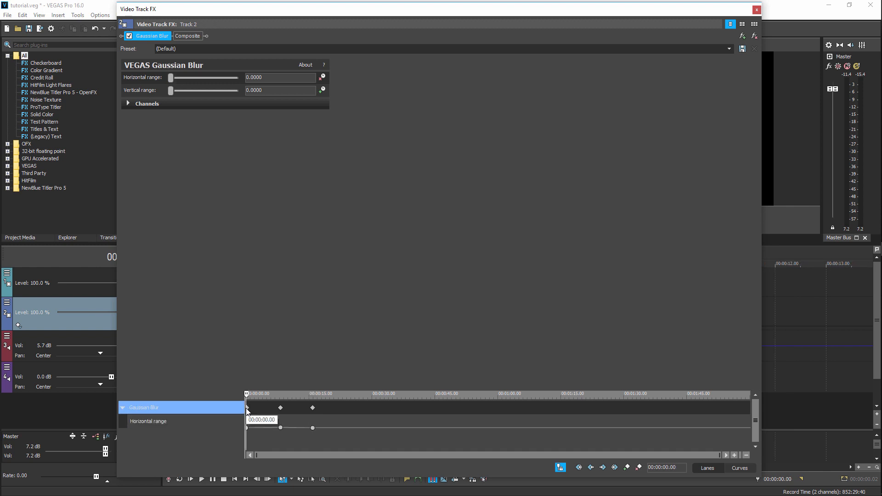
left_click(281, 408)
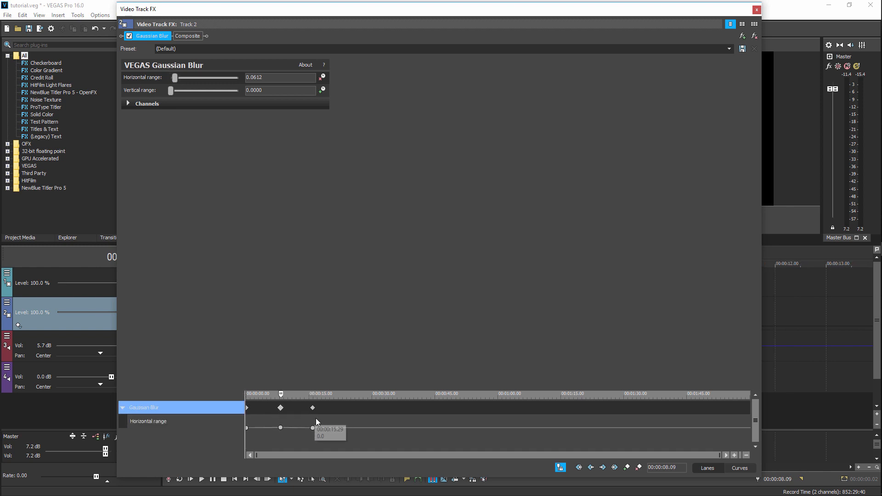
left_click(313, 408)
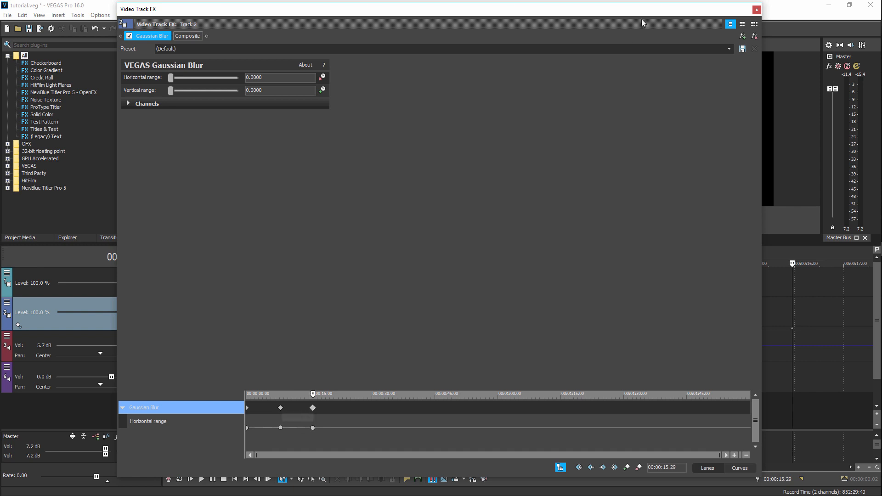
left_click(755, 11)
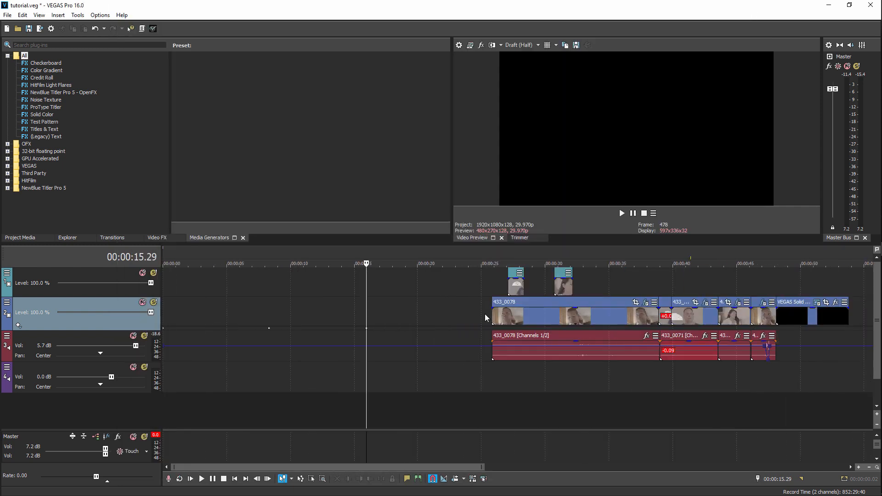
Move the track's blur keyframes along the timeline to the cut between 433_0071 and 433_0072.
scroll(487, 318, "down", 3)
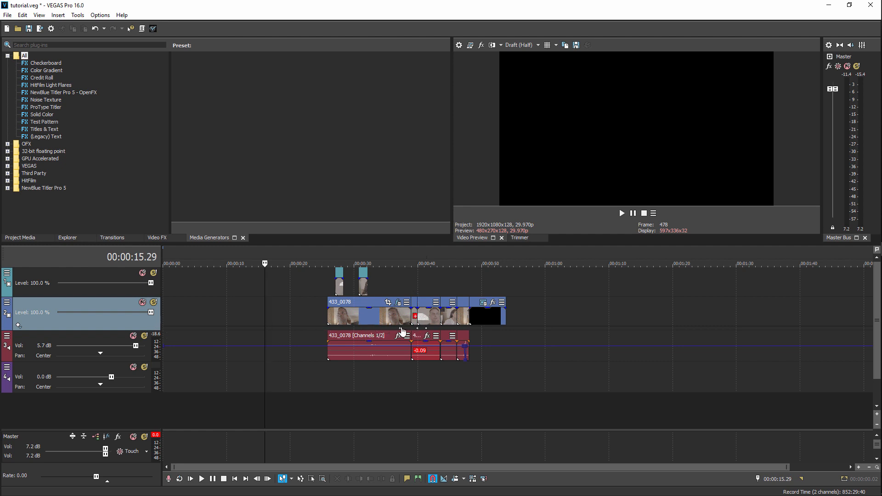
left_click(406, 389)
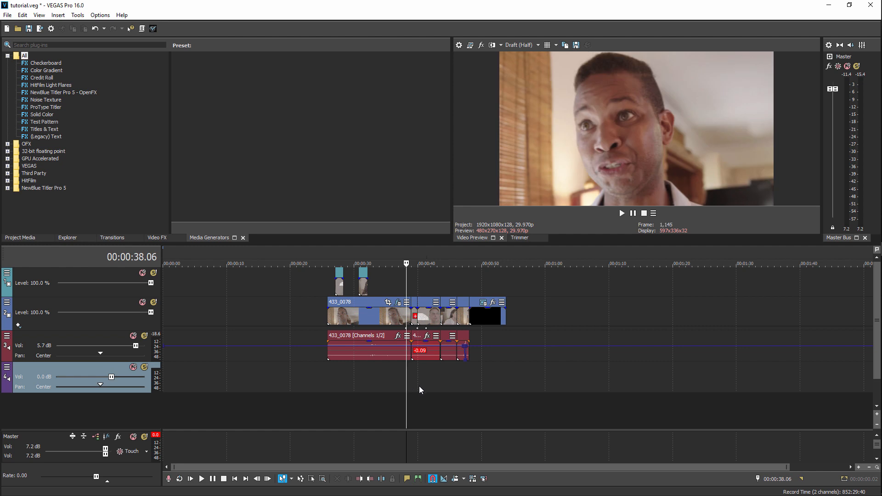
scroll(409, 394, "up", 3)
scroll(556, 381, "up", 2)
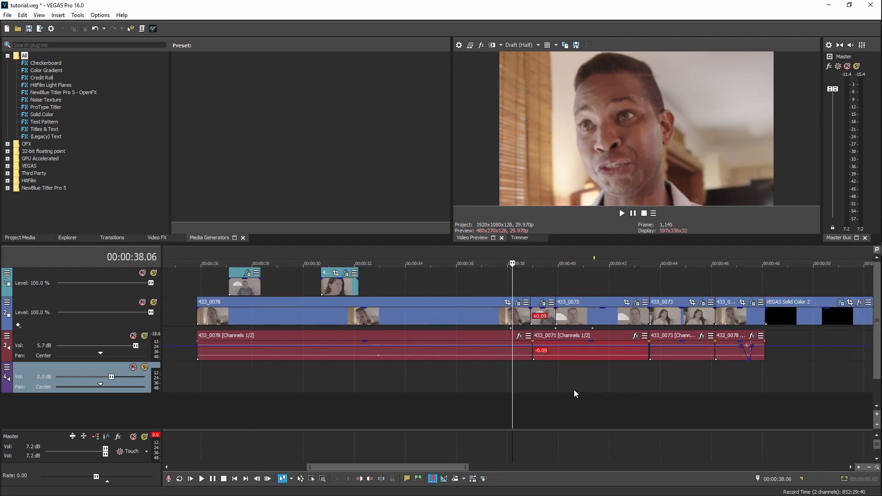
left_click(551, 387)
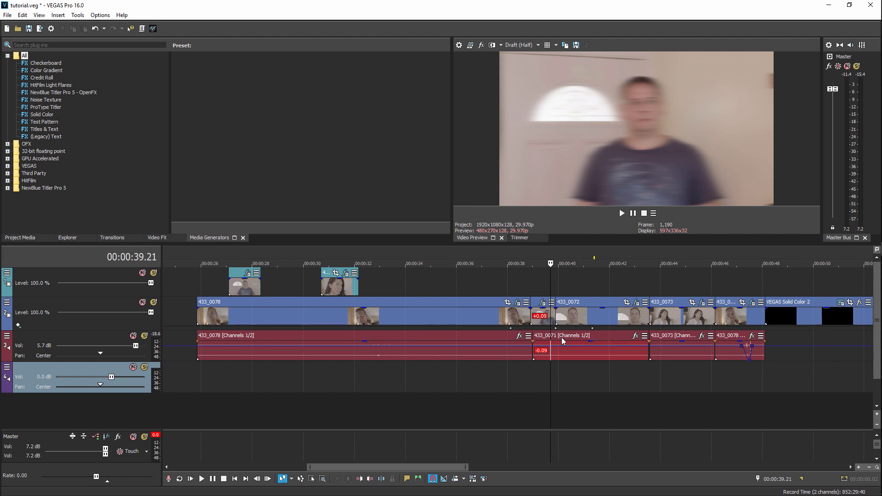
scroll(563, 341, "up", 2)
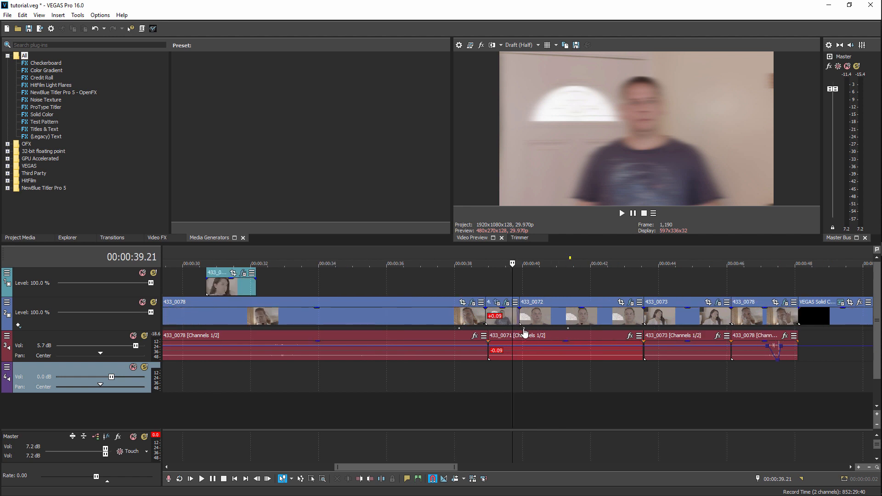
left_click_drag(459, 329, 518, 334)
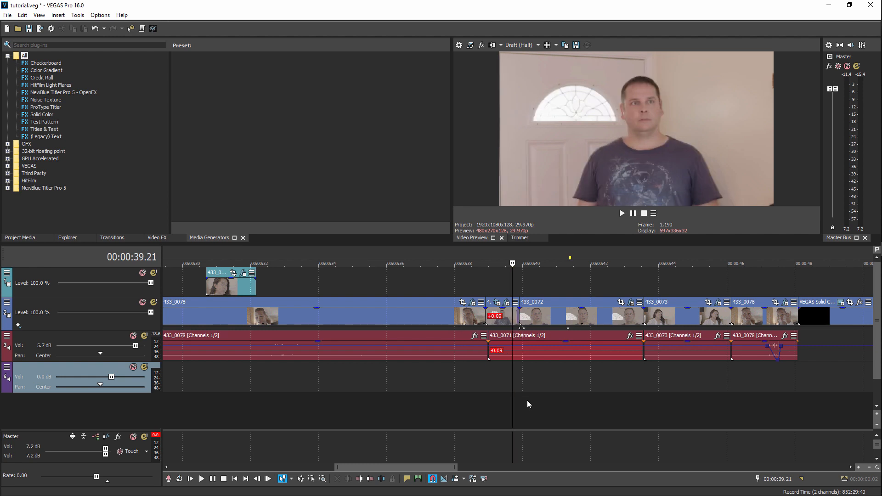
Place the peak blur keyframe at the cut at 00:00:39.27, with the zero-blur keyframes one frame before and after.
scroll(529, 395, "up", 5)
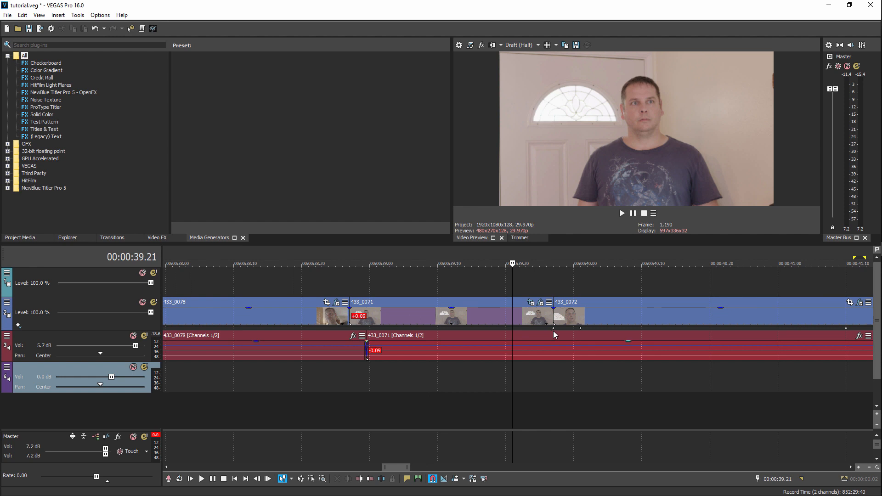
left_click(553, 332)
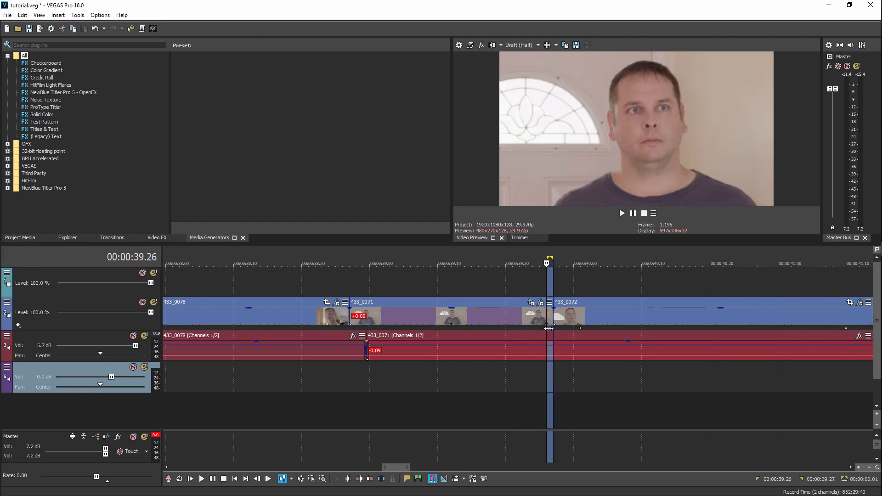
scroll(554, 331, "up", 3)
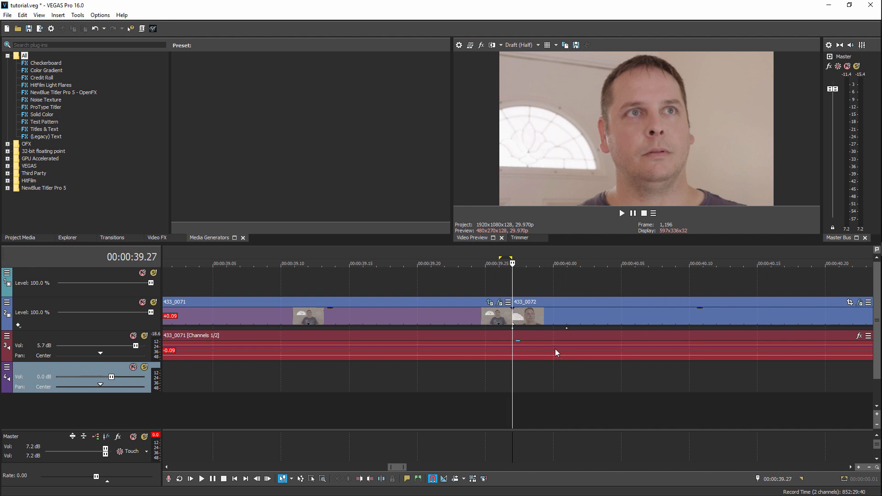
key("Left")
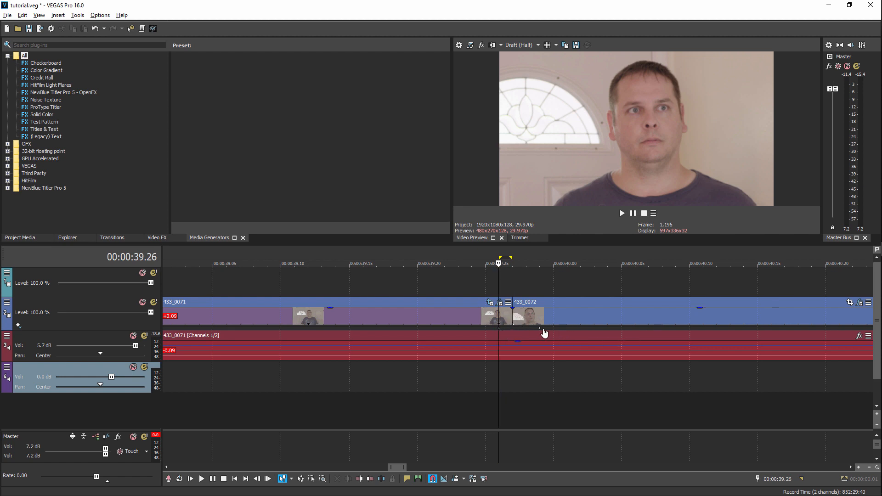
scroll(554, 375, "down", 3)
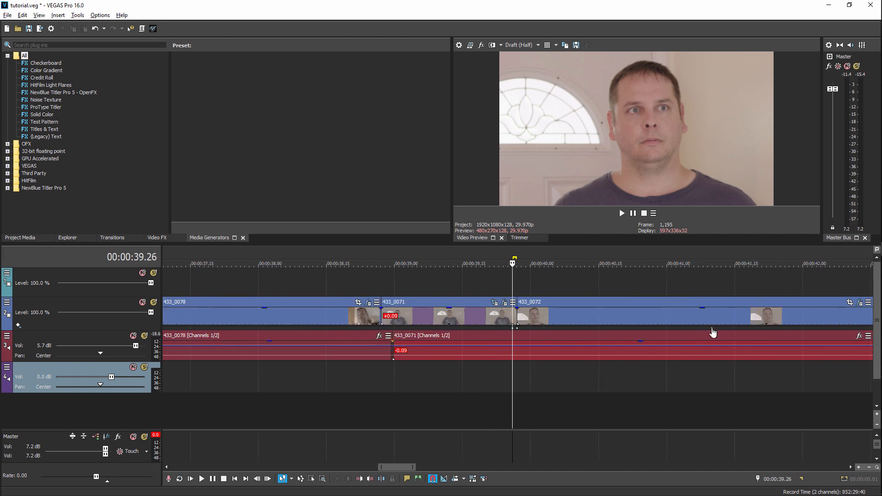
Play the blurred zoom transition from 00:00:39.23 into 433_0072.
left_click(499, 390)
scroll(524, 396, "up", 3)
scroll(524, 396, "up", 1)
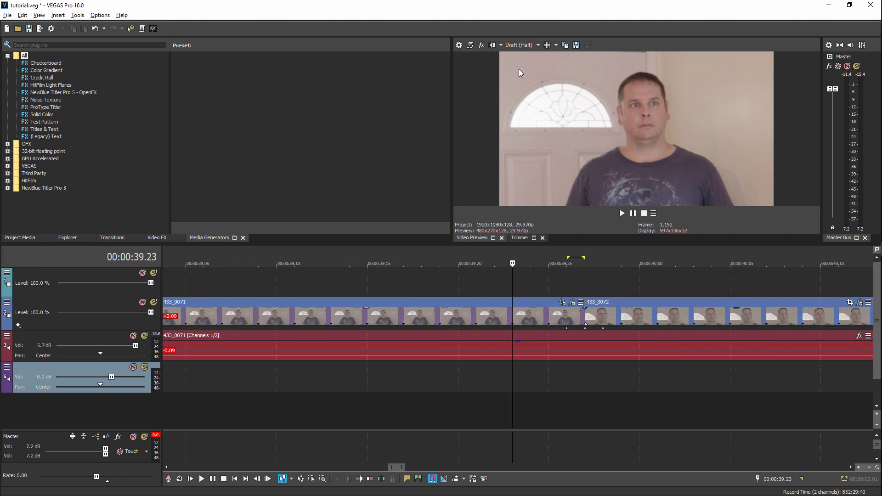
key("space")
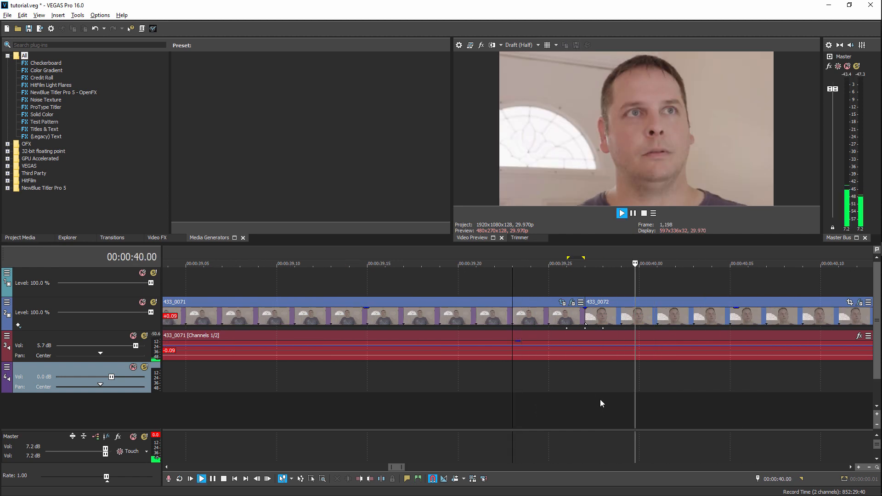
key("space")
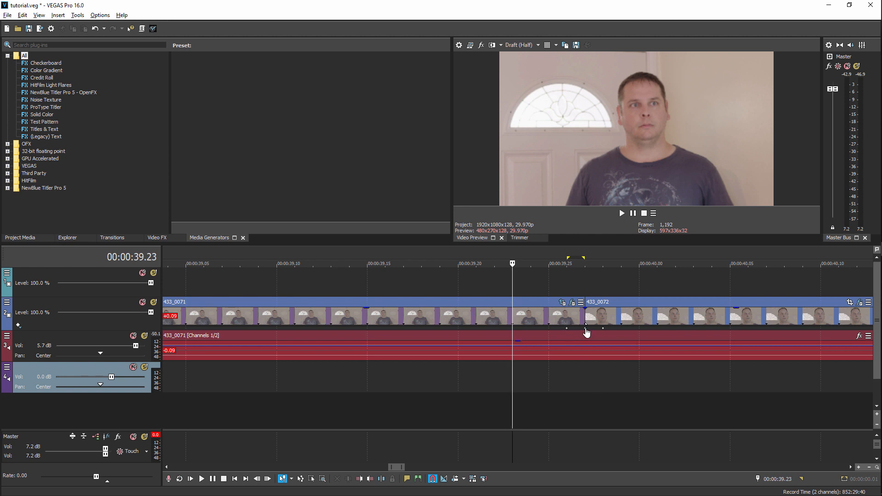
Inspect the frame at the peak blur keyframe and replay the cut from the first blur keyframe at 00:00:39.26.
left_click(586, 329)
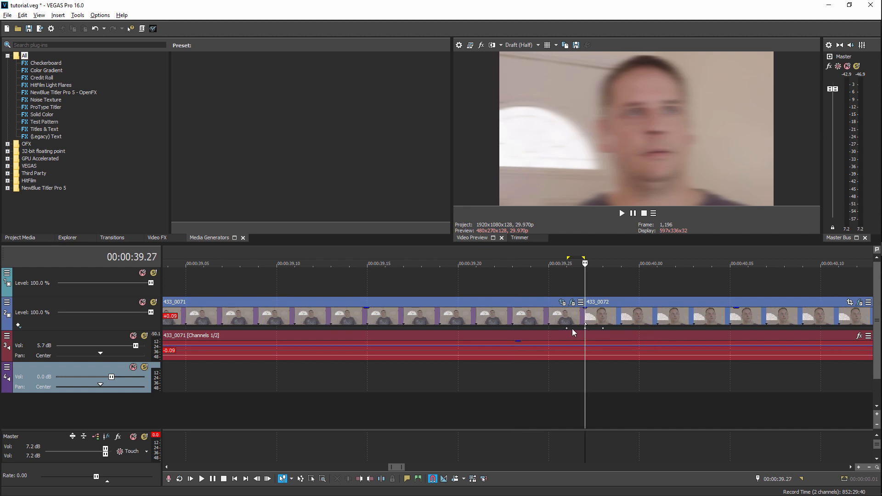
left_click(568, 330)
key("space")
key("space")
key("space")
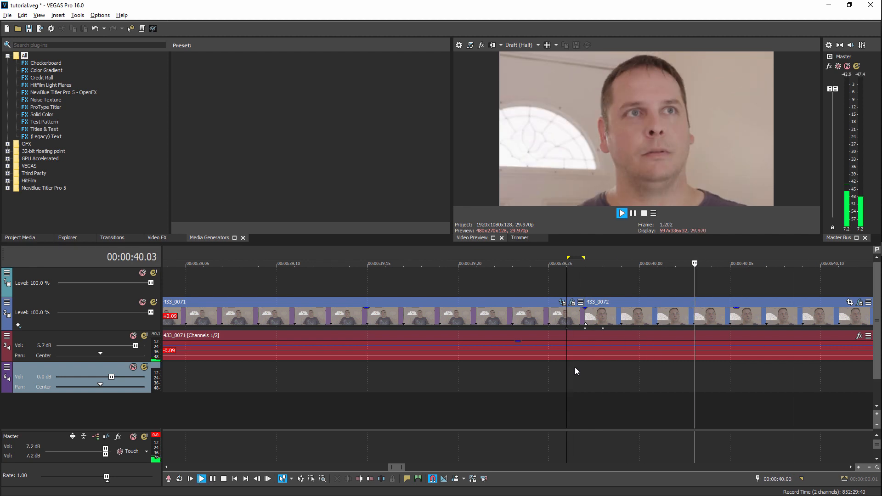
key("space")
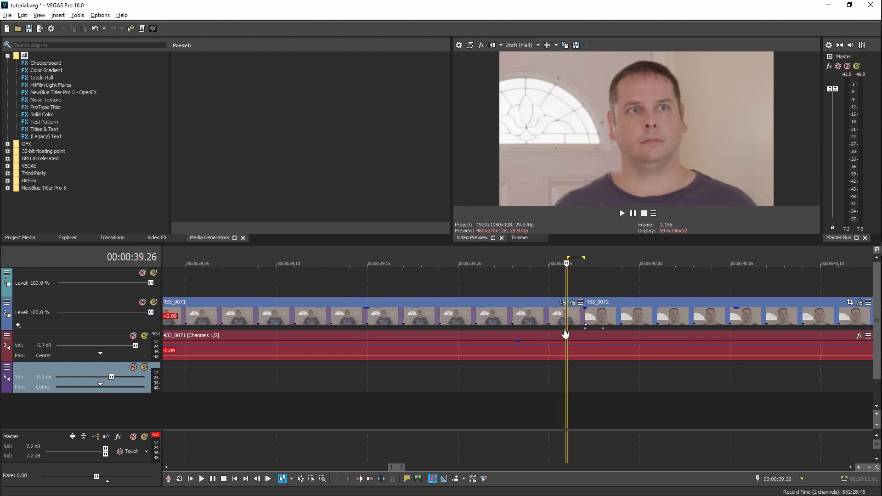
Compare the frames at 00:00:39.25 and 00:00:39.26, and replay the transition from 00:00:39.26 several times.
left_click(556, 328)
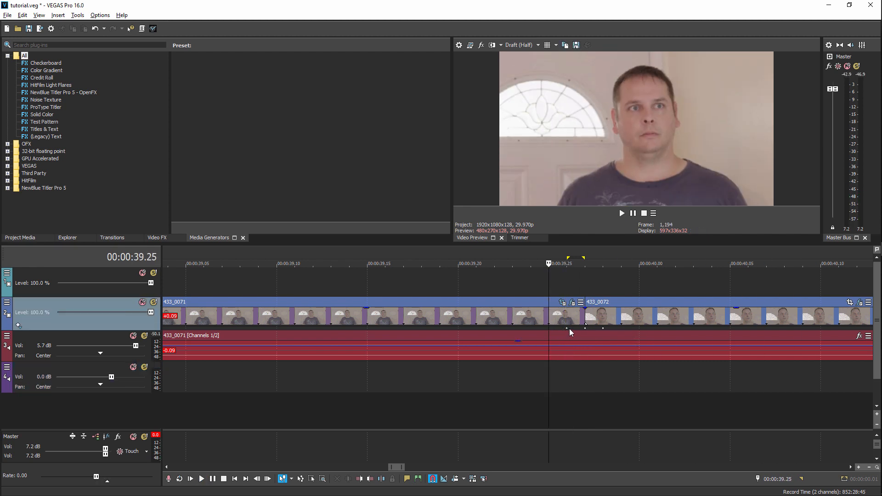
left_click(566, 329)
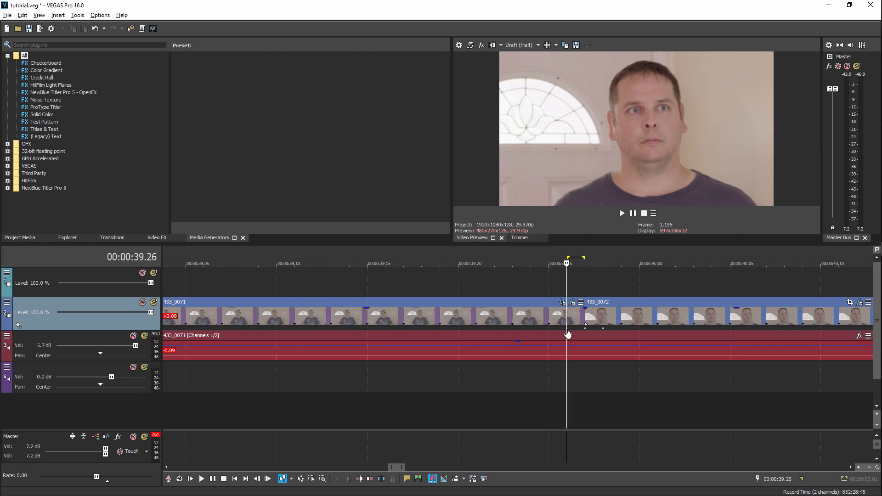
key("space")
key("space")
scroll(553, 377, "up", 3)
key("space")
scroll(518, 356, "down", 4)
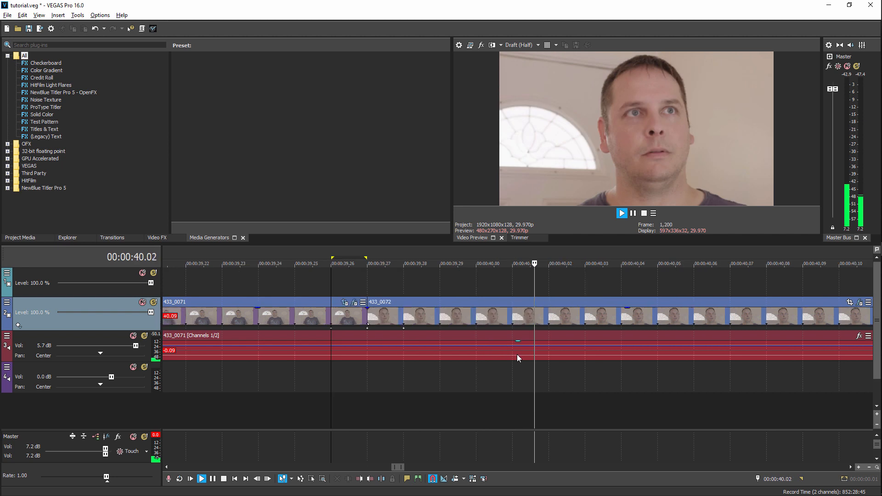
key("space")
Move the first blur keyframe one frame earlier, to two frames before the cut into 433_0072.
scroll(317, 375, "down", 2)
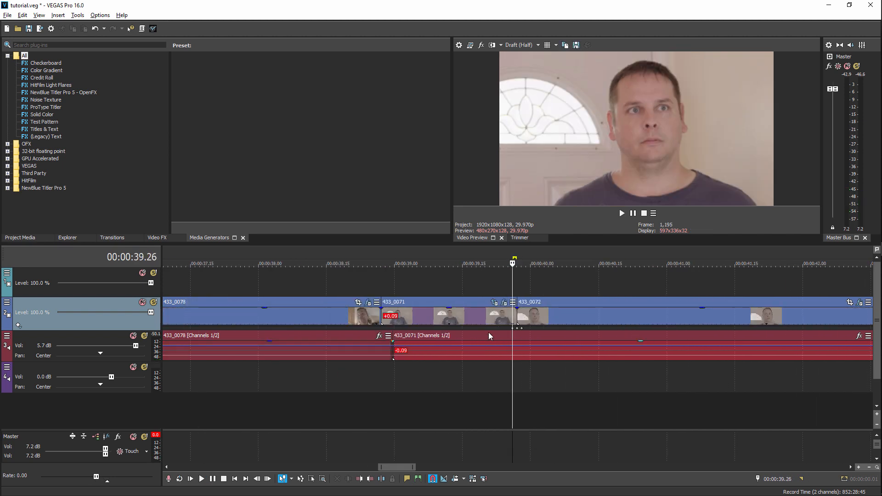
mouse_move(512, 330)
left_mouse_down()
mouse_move(499, 329)
mouse_move(508, 330)
left_mouse_up()
Replay the transition repeatedly from 00:00:39.24 to judge the blur across the cut from 433_0071 into 433_0072.
left_click(504, 389)
key("space")
key("space")
key("space")
key("space")
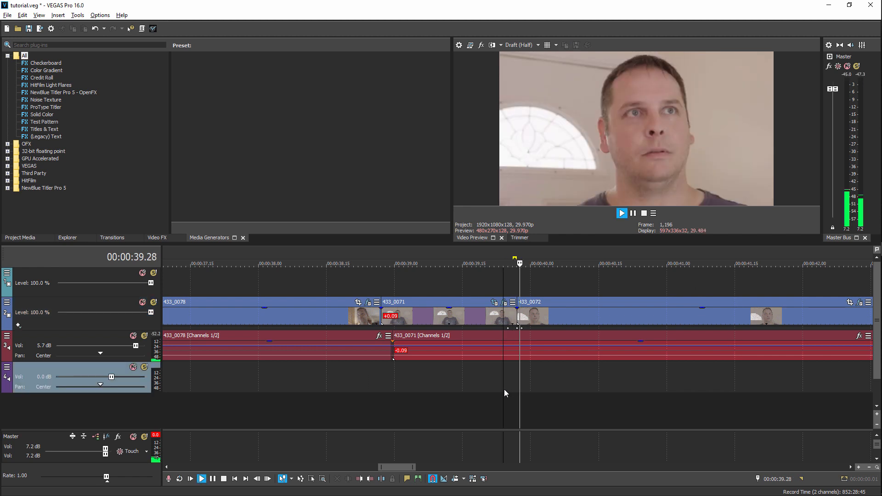
key("space")
key("space")
key("space")
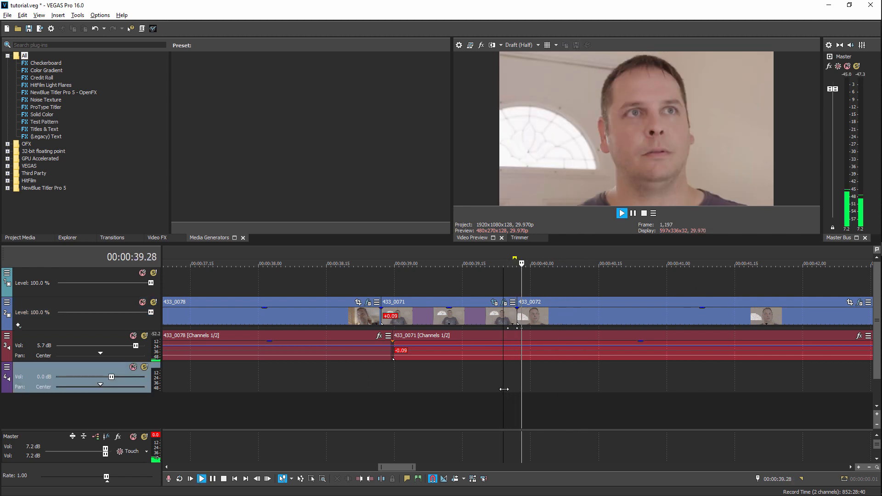
key("space")
key("space")
key("space")
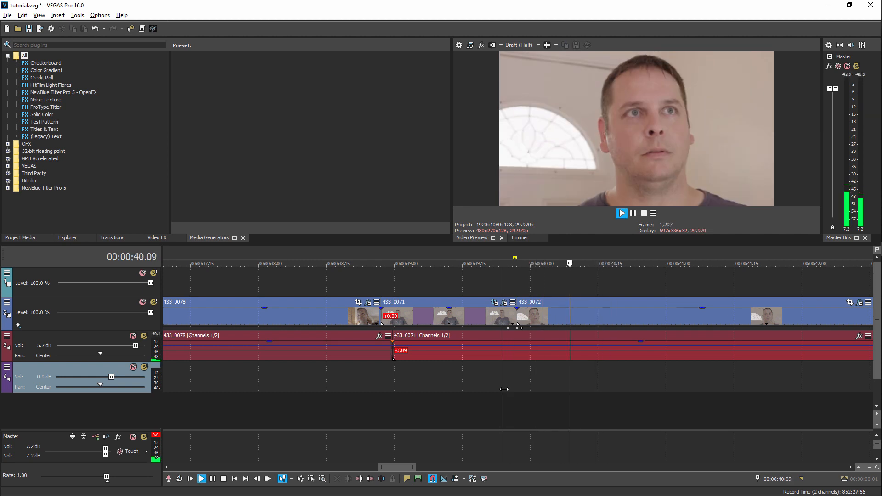
key("space")
key("space")
key("space")
scroll(502, 390, "up", 5)
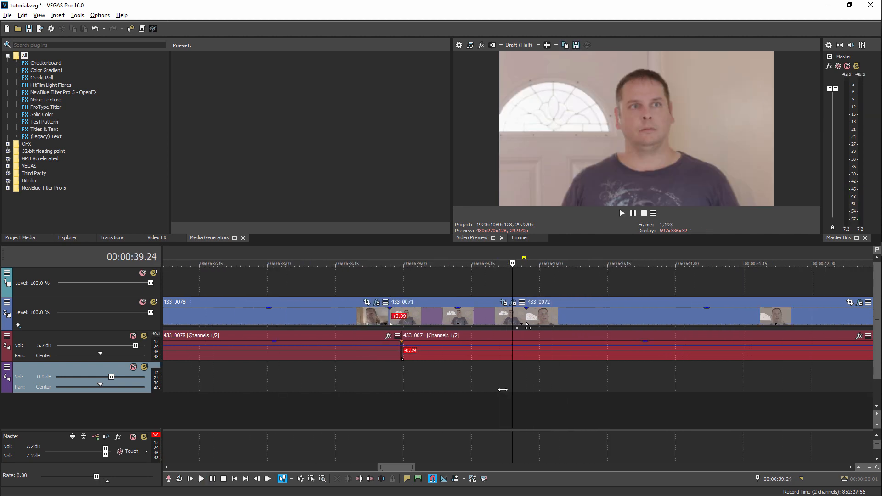